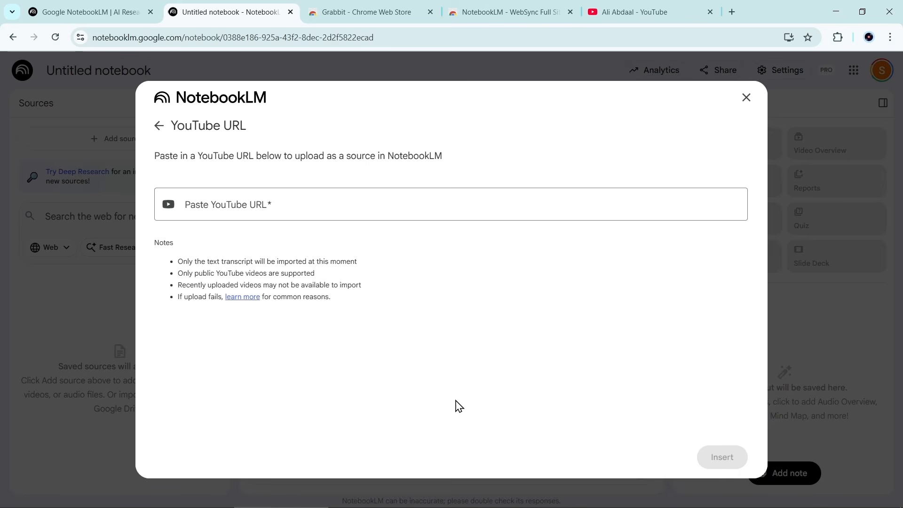
# Switch to YouTube and copy the share link of the video "How to Start and Grow a YouTube Channel in 2026"
pyautogui.click(255, 205)
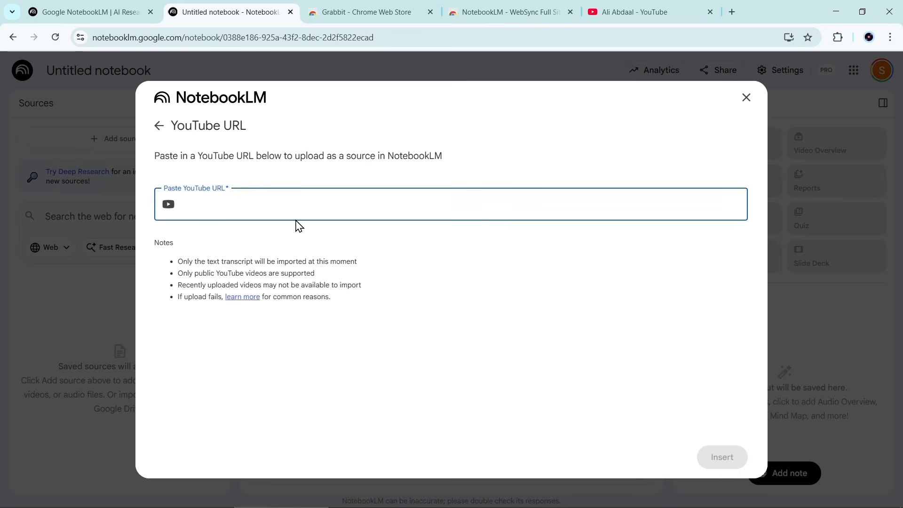
pyautogui.hotkey('ctrl', '5')
pyautogui.scroll(-8, 73, 243)
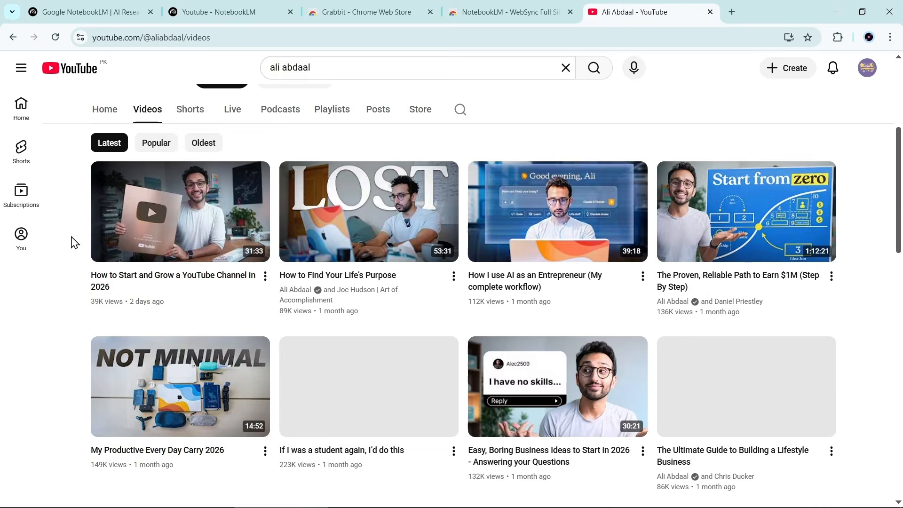
pyautogui.scroll(5, 66, 264)
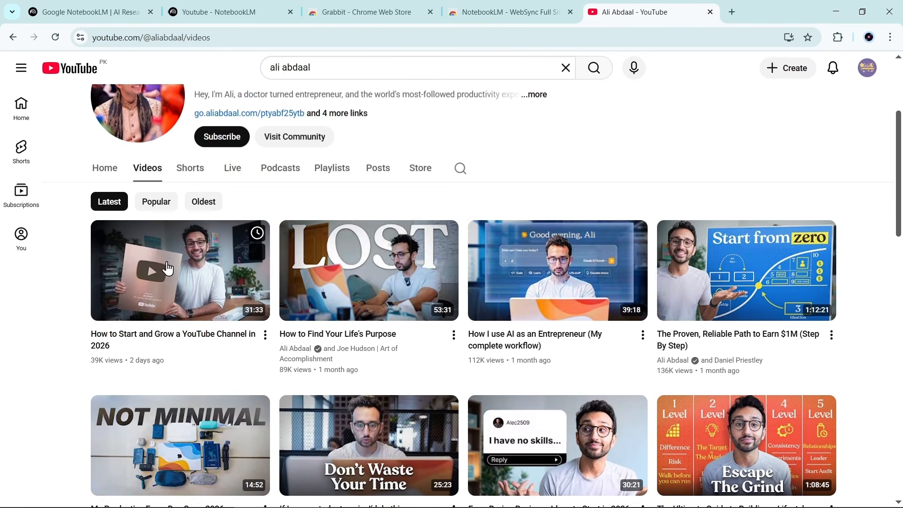
pyautogui.click(265, 336)
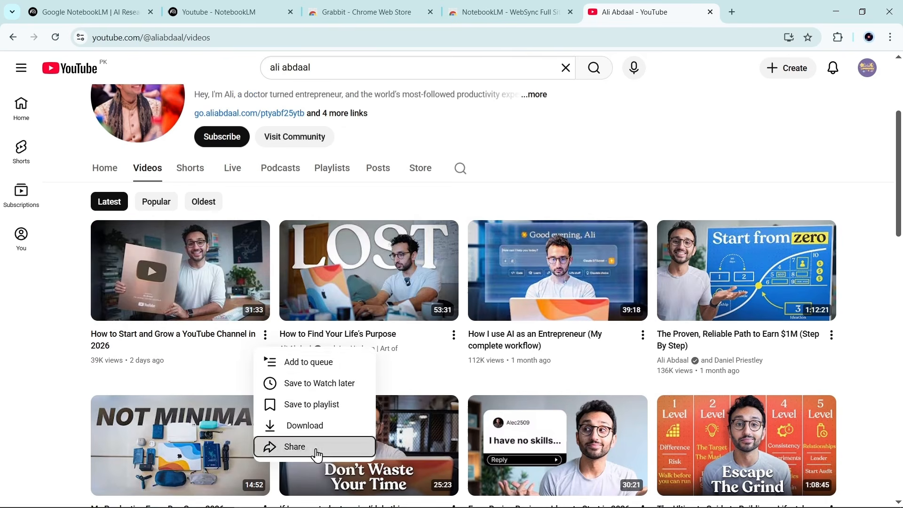
pyautogui.click(272, 446)
pyautogui.click(548, 340)
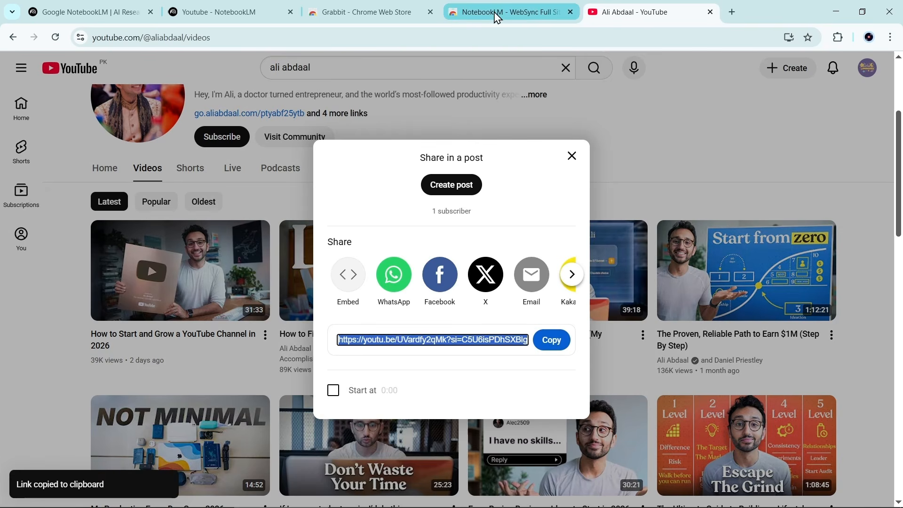
# Return to the Youtube notebook and insert the copied video link as a YouTube source
pyautogui.click(204, 7)
pyautogui.click(453, 401)
pyautogui.rightClick(356, 208)
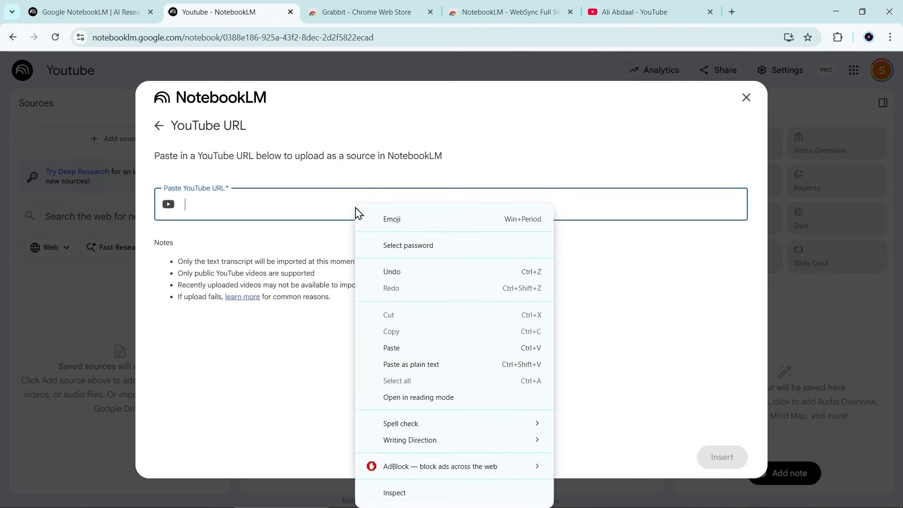
pyautogui.click(393, 348)
pyautogui.click(718, 460)
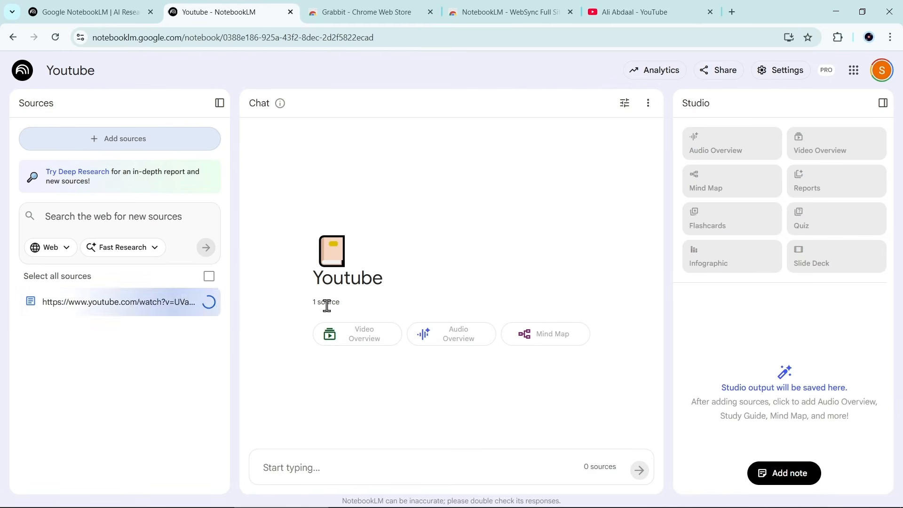
# Copy the share link of the YouTube video "How to Find Your Life's Purpose" and return to the notebook
pyautogui.click(630, 12)
pyautogui.click(454, 335)
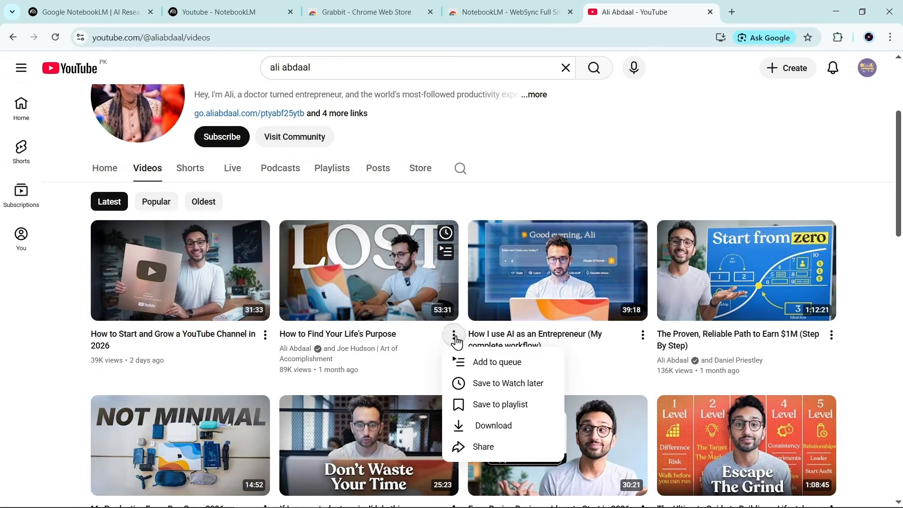
pyautogui.click(493, 446)
pyautogui.click(550, 339)
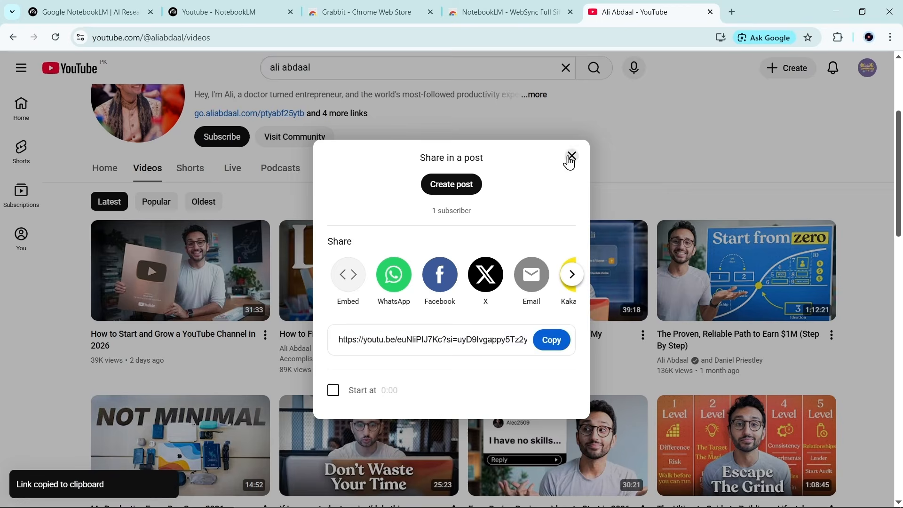
pyautogui.click(570, 156)
pyautogui.click(258, 13)
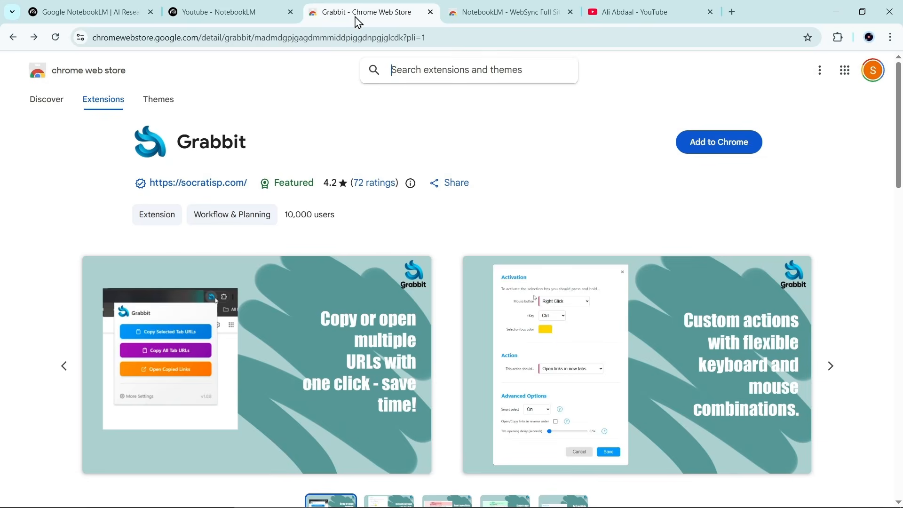
# Examine the Chrome Web Store pages of the Grabbit and NotebookLM - WebSync Full Site Importer extensions
pyautogui.scroll(-3, 380, 200)
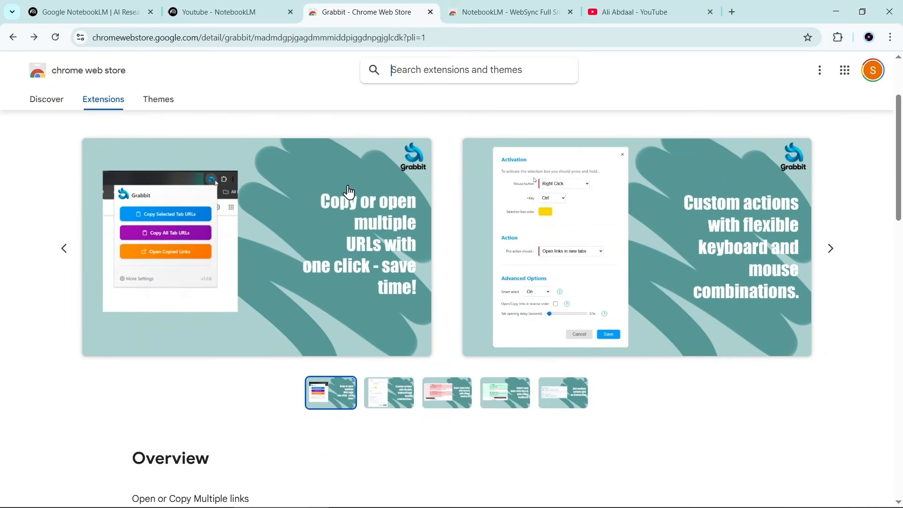
pyautogui.scroll(3, 380, 200)
pyautogui.moveTo(178, 141); pyautogui.dragTo(284, 148)
pyautogui.click(284, 148)
pyautogui.click(485, 14)
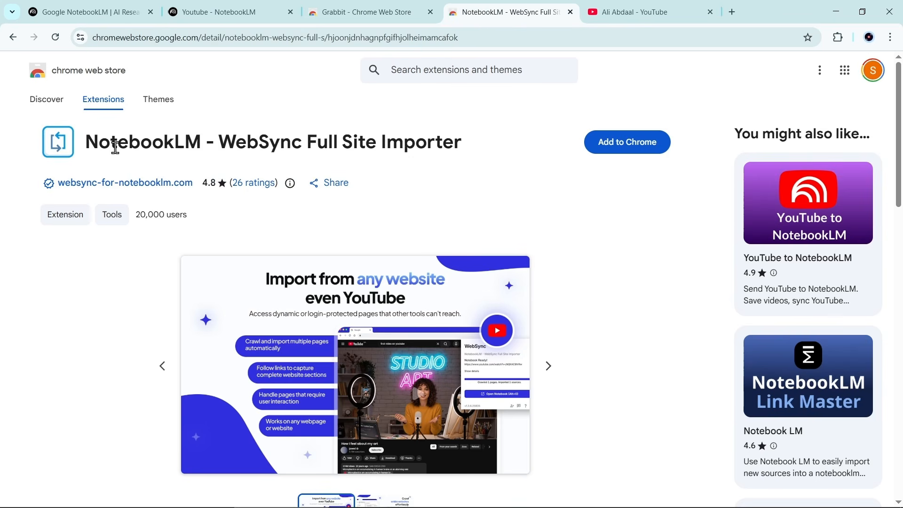
pyautogui.moveTo(90, 142); pyautogui.dragTo(463, 144)
pyautogui.click(399, 158)
# Install the Grabbit extension from its Chrome Web Store page
pyautogui.hotkey('ctrl', 'shift', 'Tab')
pyautogui.click(691, 142)
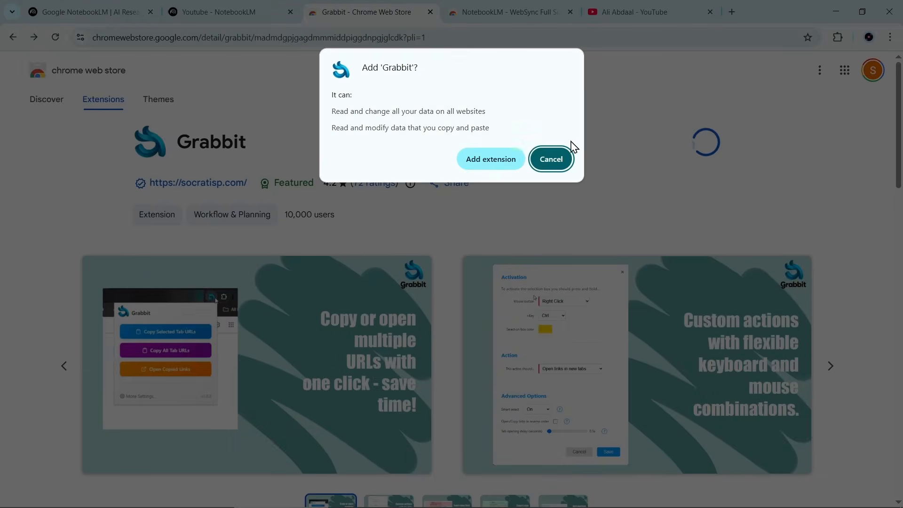
pyautogui.click(500, 160)
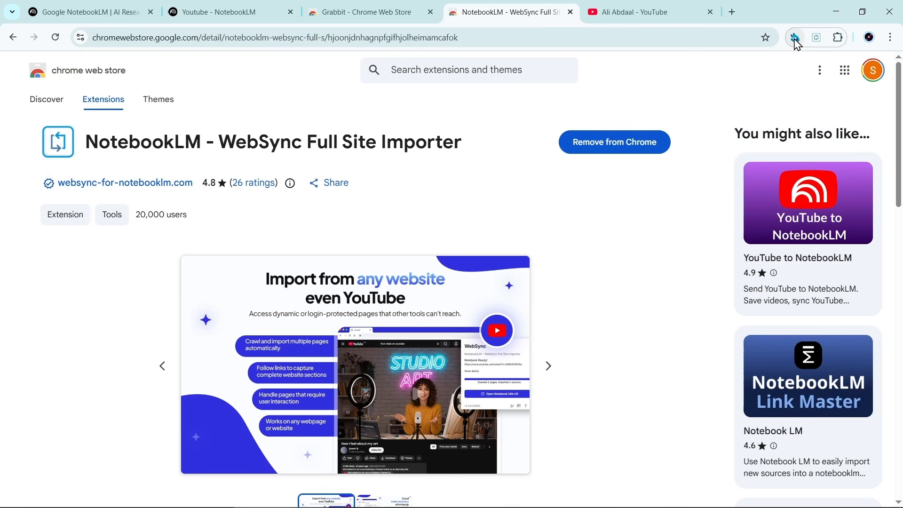
# Add a new action in Grabbit's settings, activated by Left Click together with the Ctrl key
pyautogui.click(795, 38)
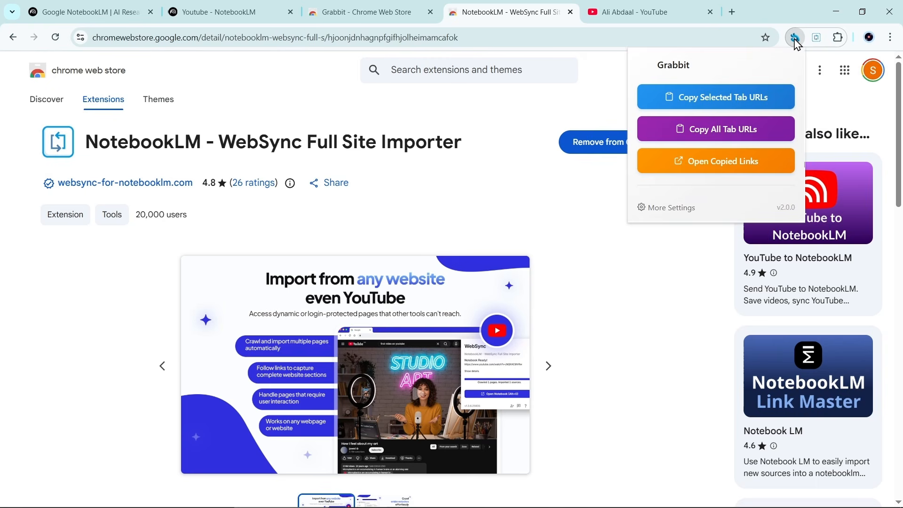
pyautogui.click(671, 208)
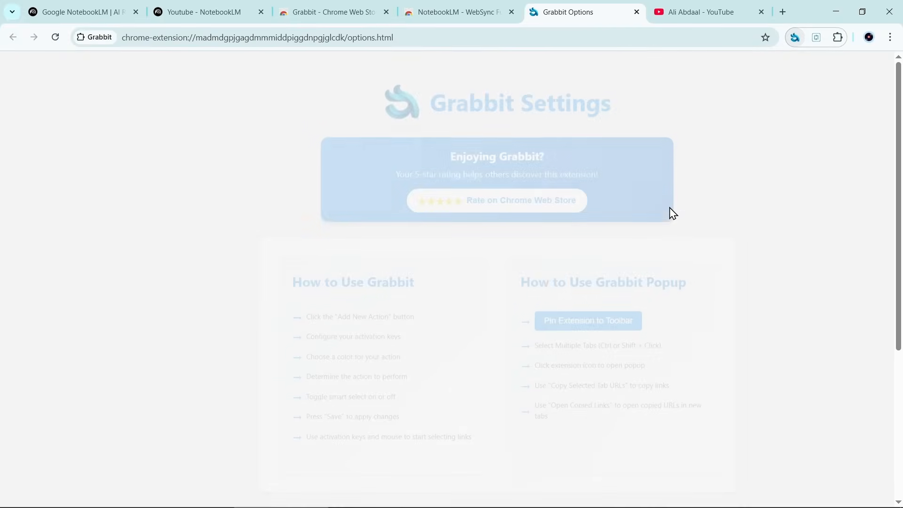
pyautogui.scroll(-5, 500, 219)
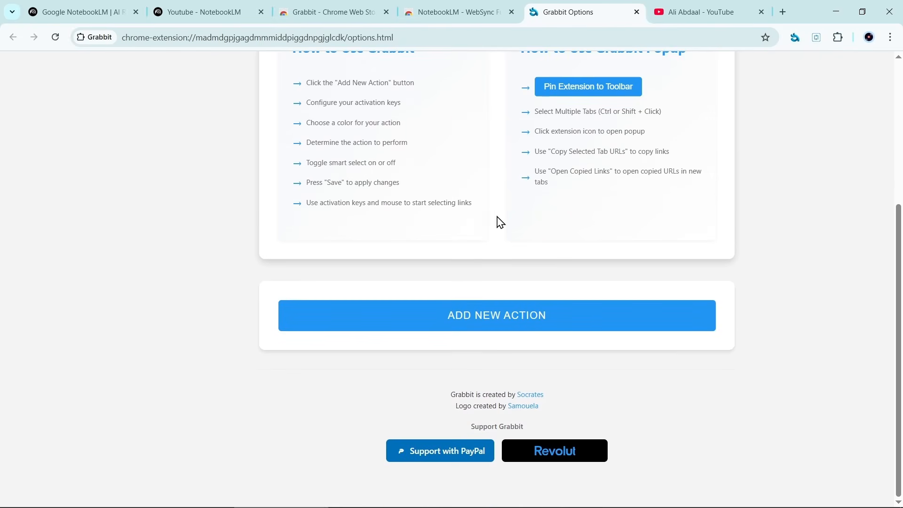
pyautogui.click(487, 313)
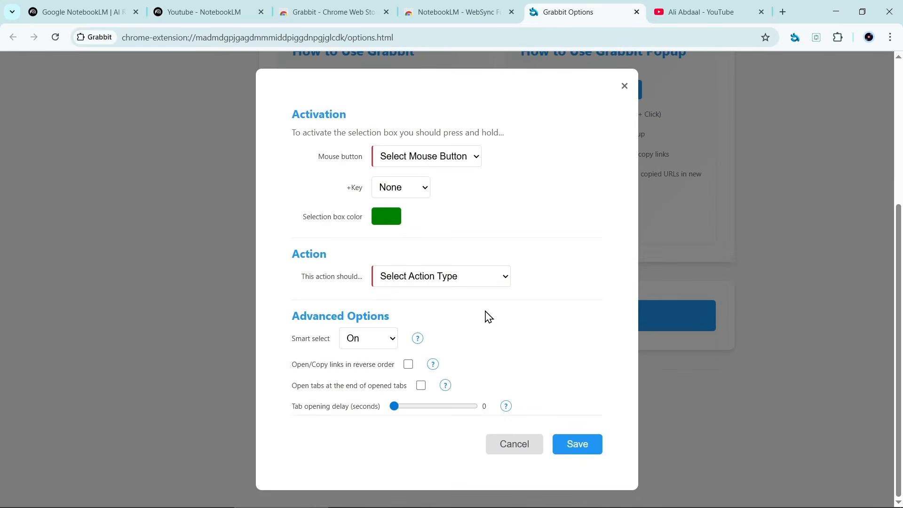
pyautogui.click(458, 162)
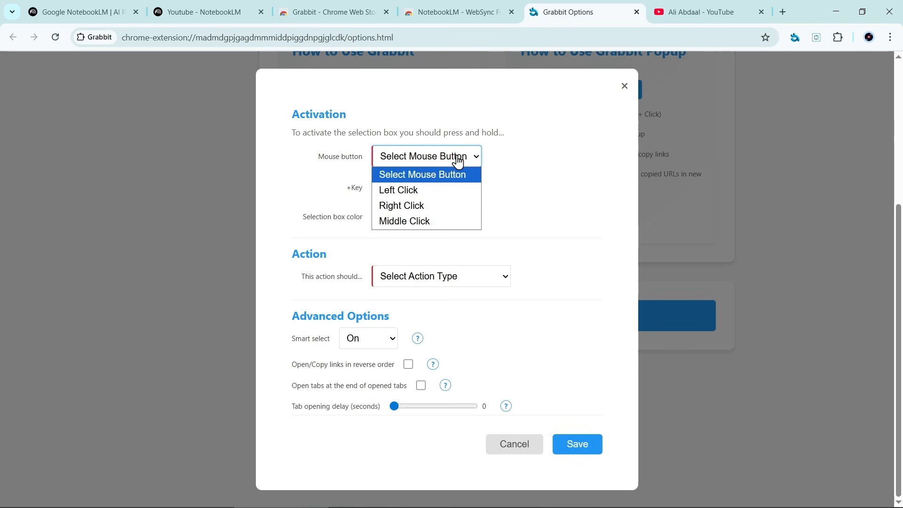
pyautogui.click(439, 190)
pyautogui.click(414, 193)
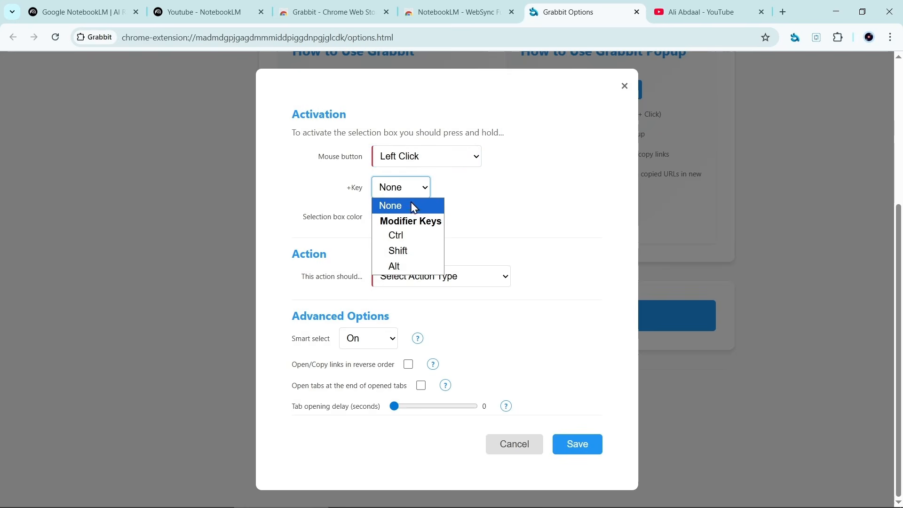
pyautogui.click(413, 236)
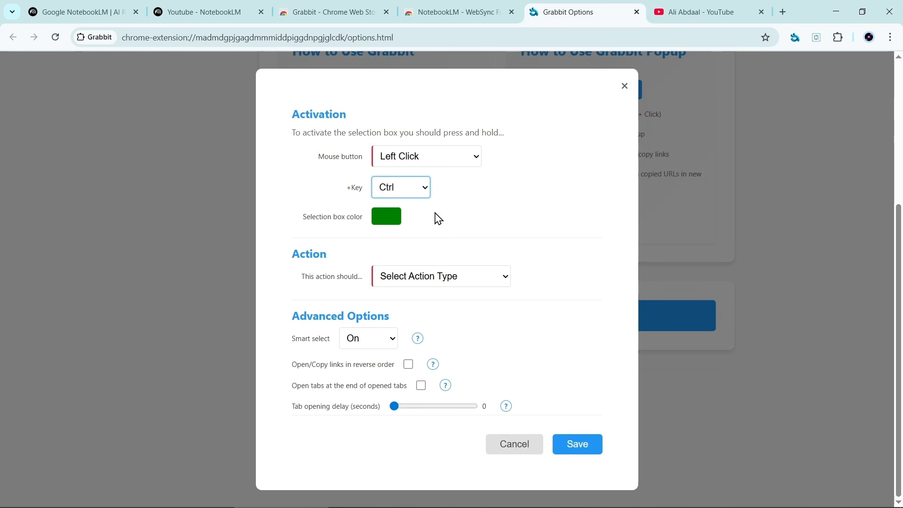
# Set the new Grabbit action to copy URLs to clipboard, save it and close the settings page
pyautogui.click(464, 286)
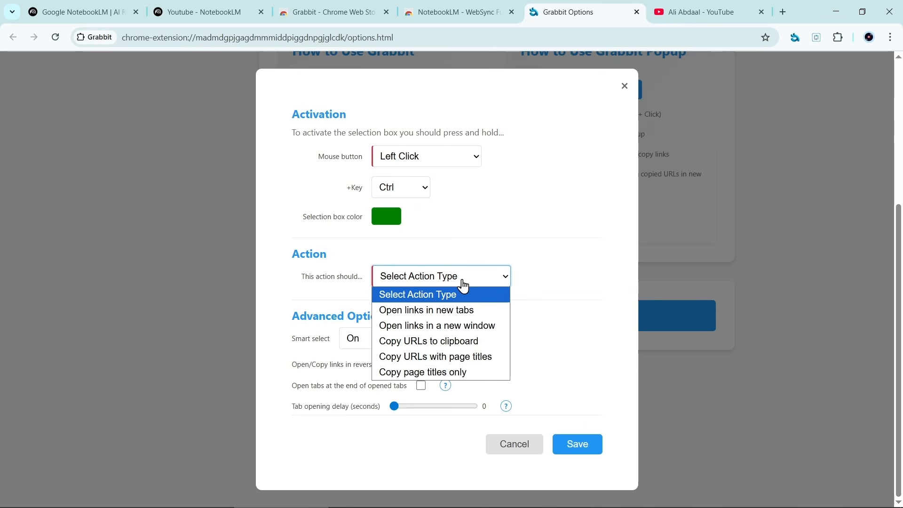
pyautogui.click(453, 342)
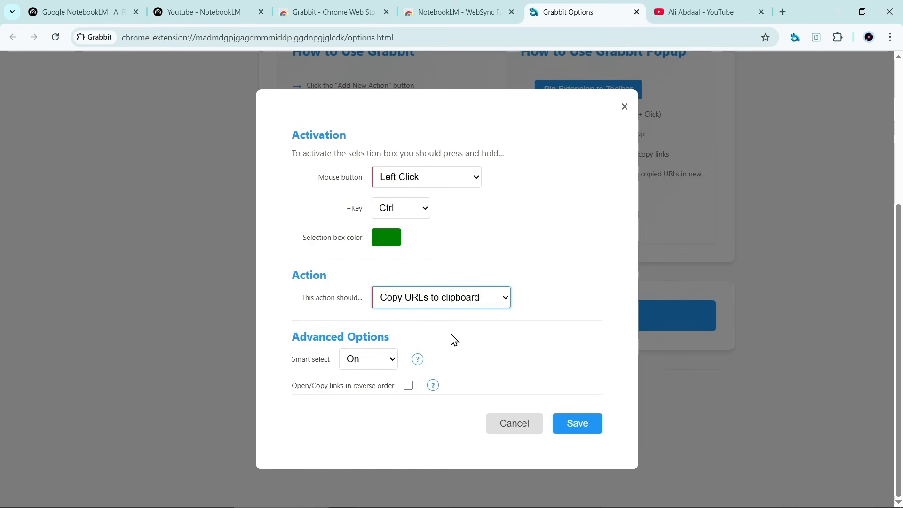
pyautogui.click(568, 425)
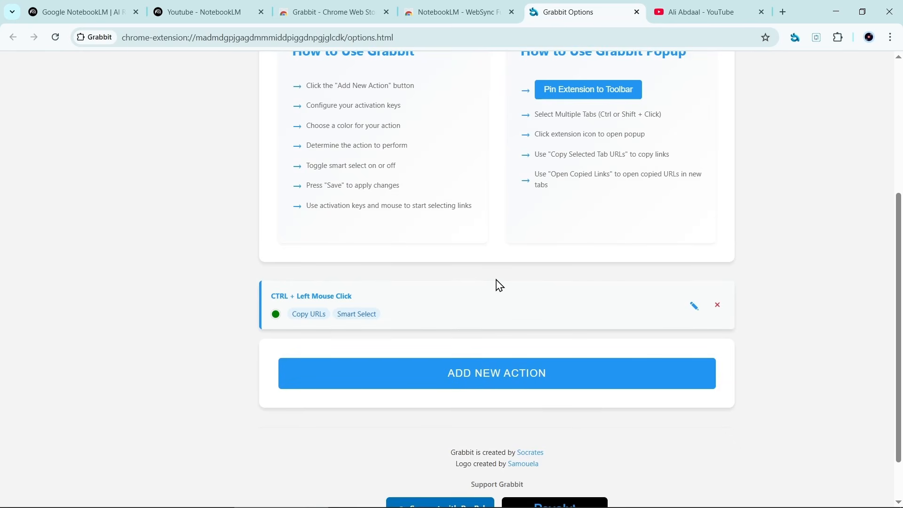
pyautogui.scroll(5, 469, 345)
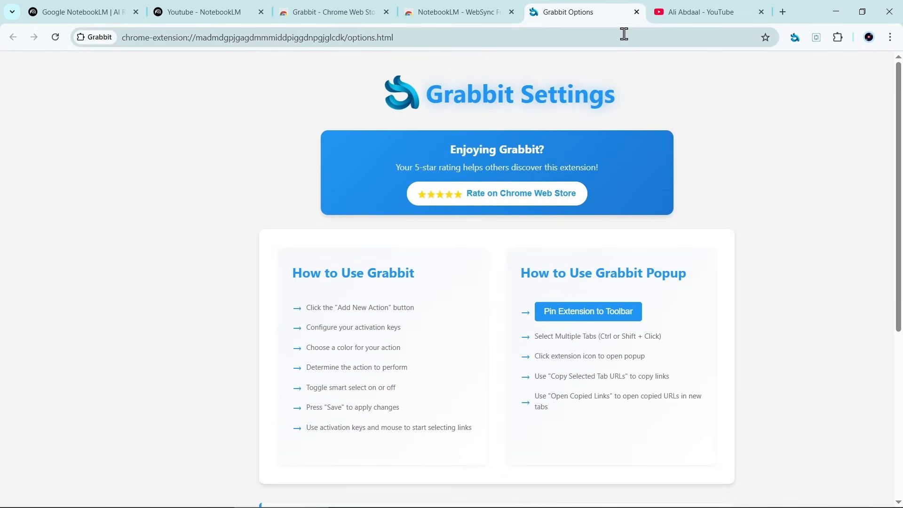
pyautogui.click(637, 11)
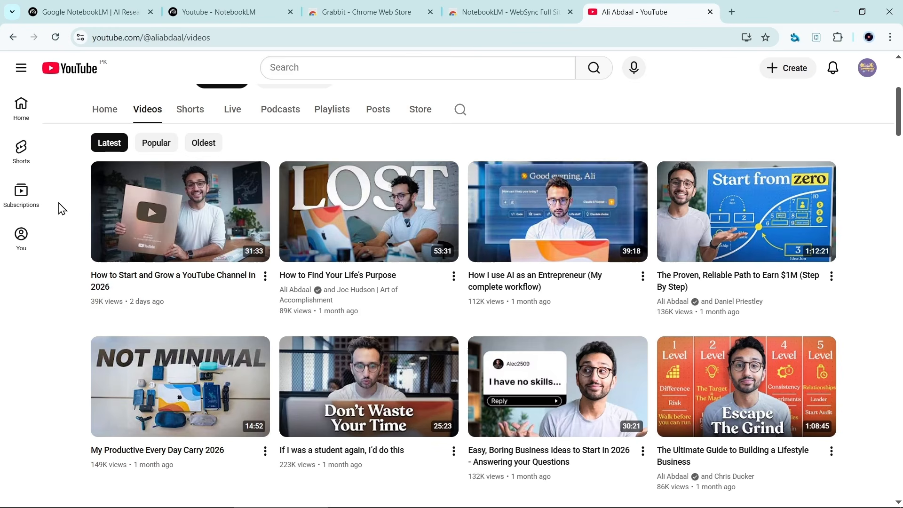
# Grab the video URLs from the channel's Videos page with a selection box and paste them into Notepad for review
pyautogui.moveTo(60, 189); pyautogui.dragTo(771, 415)
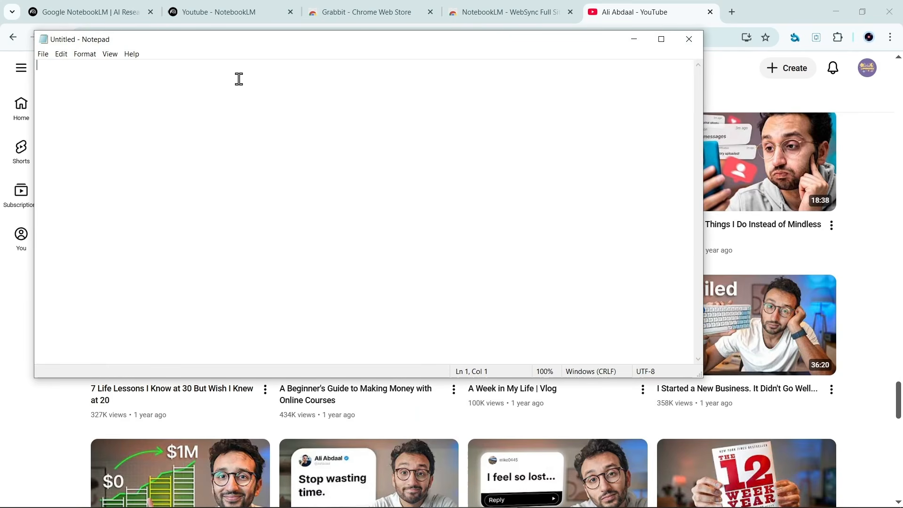
pyautogui.hotkey('ctrl', 'v')
pyautogui.scroll(10, 216, 96)
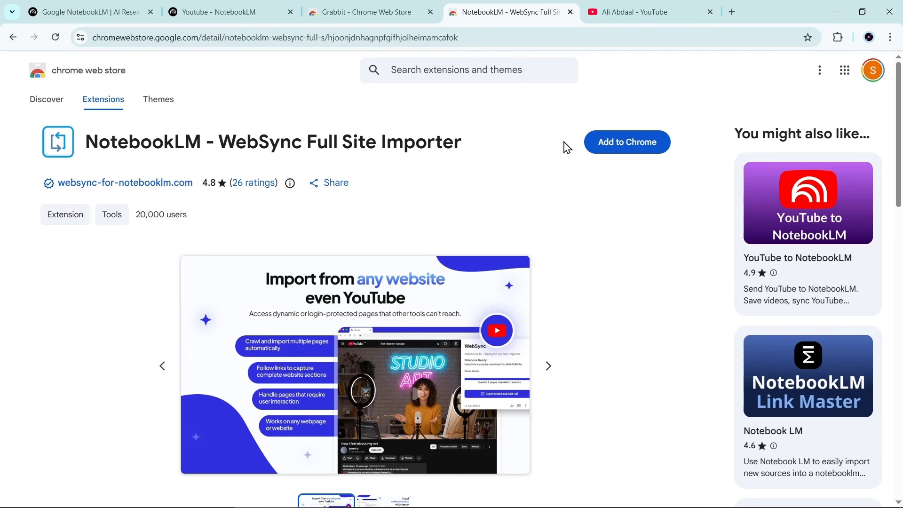
# Install the NotebookLM - WebSync Full Site Importer extension and pin both it and Grabbit to the browser toolbar
pyautogui.click(627, 141)
pyautogui.click(490, 151)
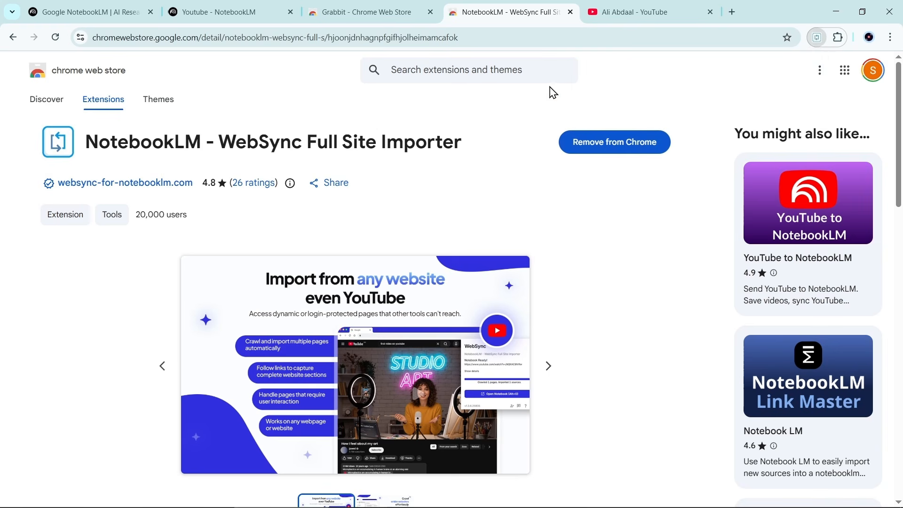
pyautogui.click(838, 37)
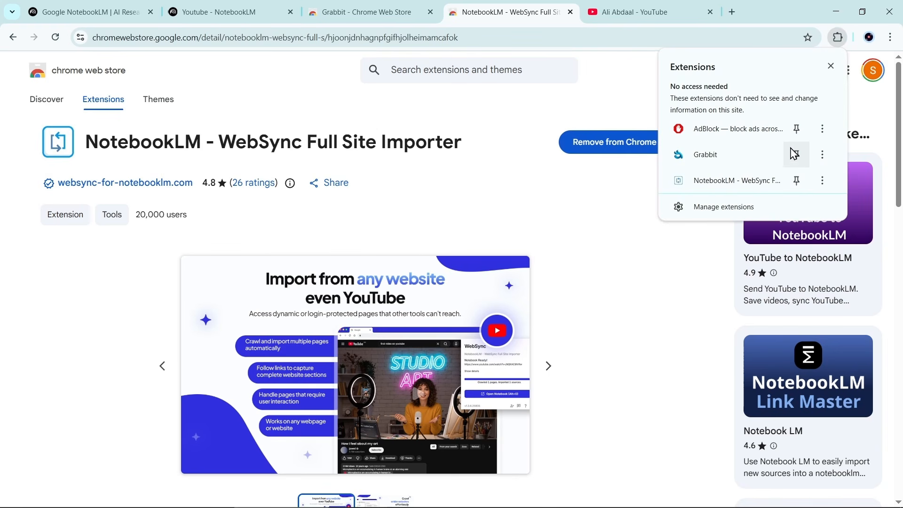
pyautogui.click(796, 155)
pyautogui.click(798, 181)
# Open WebSync on the YouTube channel's Videos page and select the Youtube notebook as the import target
pyautogui.click(649, 12)
pyautogui.click(838, 37)
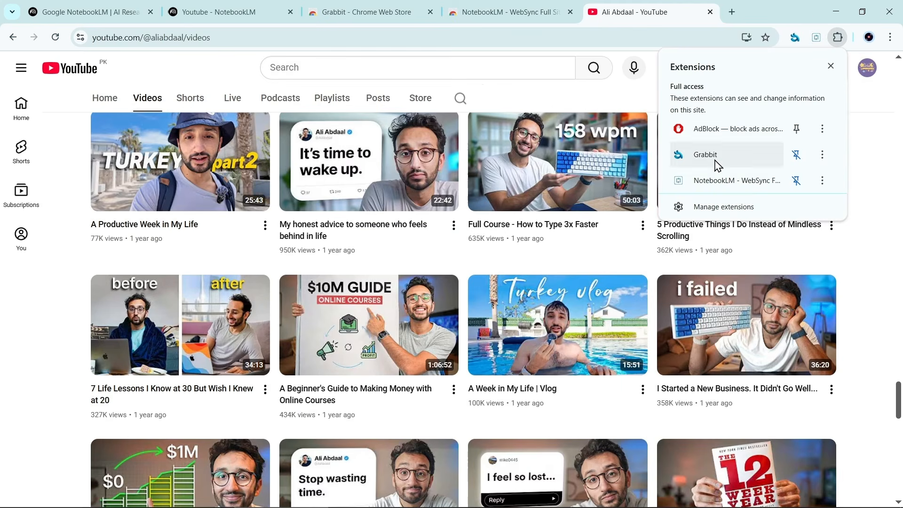
pyautogui.click(722, 180)
pyautogui.click(762, 179)
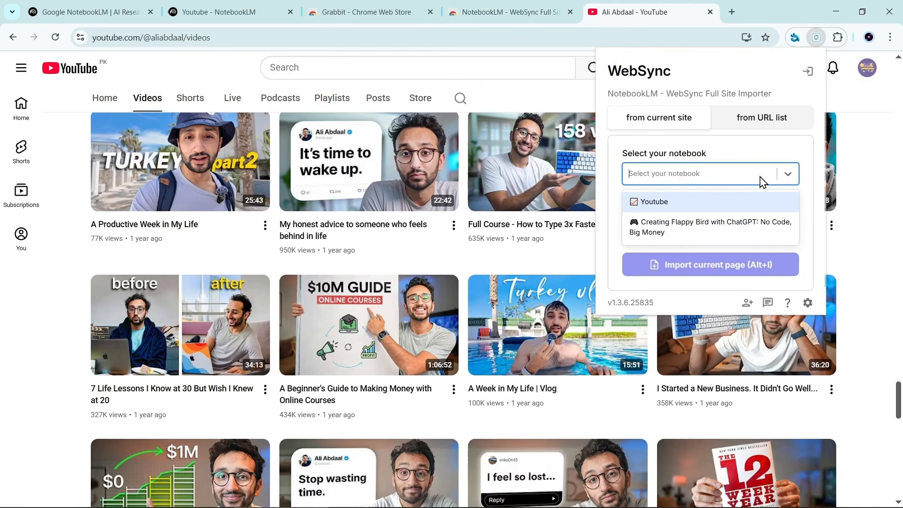
pyautogui.click(672, 205)
# Paste the grabbed video URLs as a URL list in WebSync and import them into the notebook
pyautogui.click(764, 119)
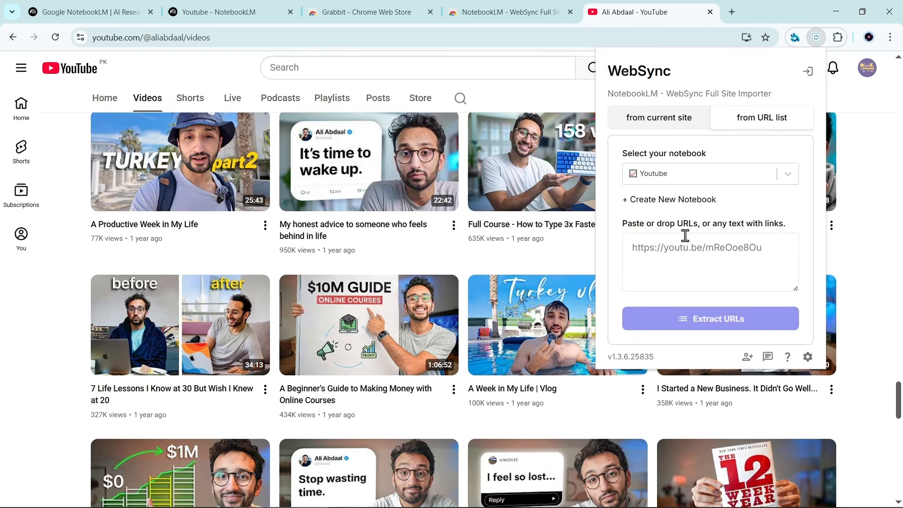
pyautogui.hotkey('ctrl', 'v')
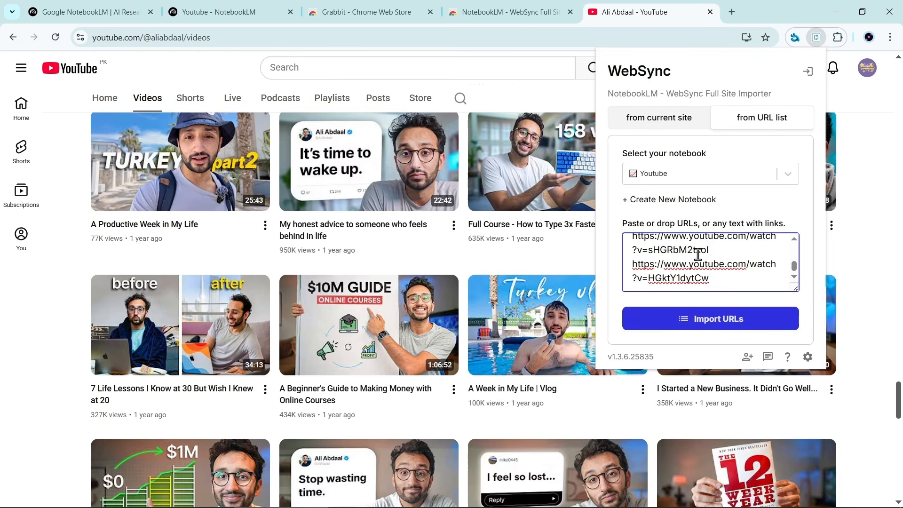
pyautogui.click(713, 320)
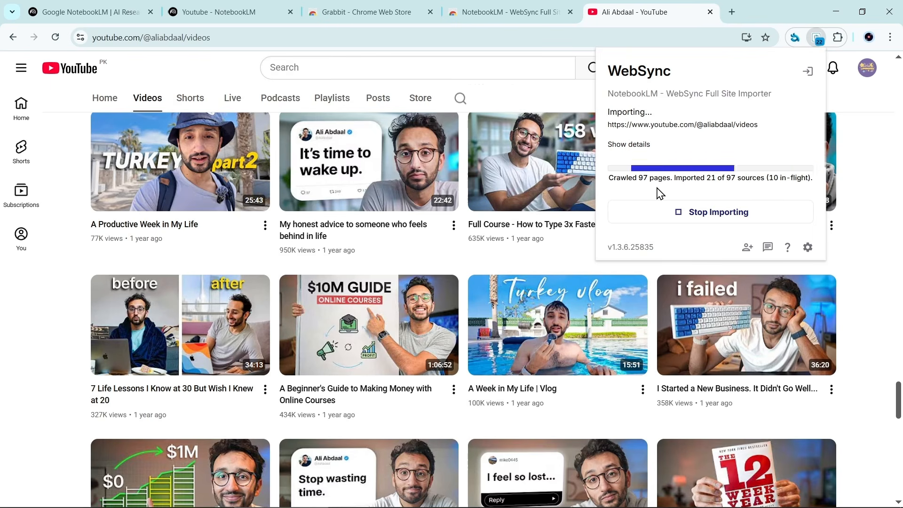
# Check the YouTube video sources imported so far in the Youtube notebook's source list
pyautogui.click(100, 8)
pyautogui.click(214, 7)
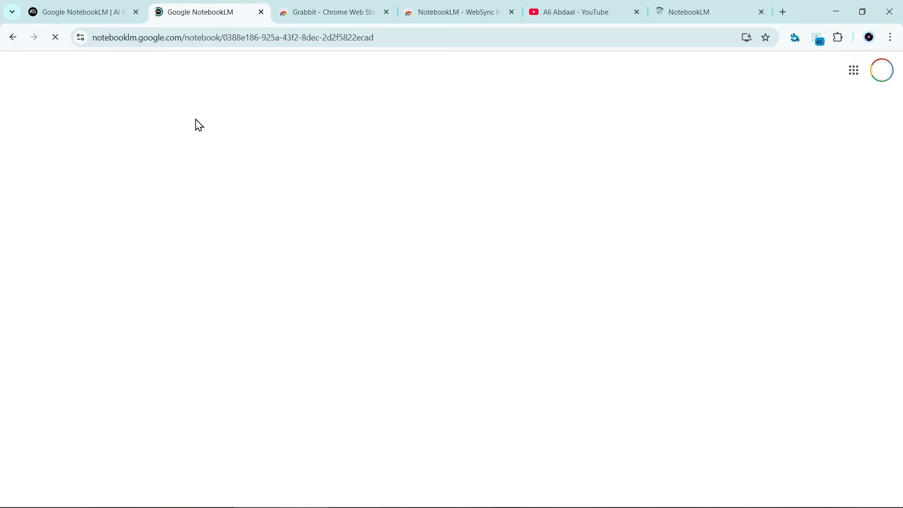
pyautogui.scroll(-20, 164, 331)
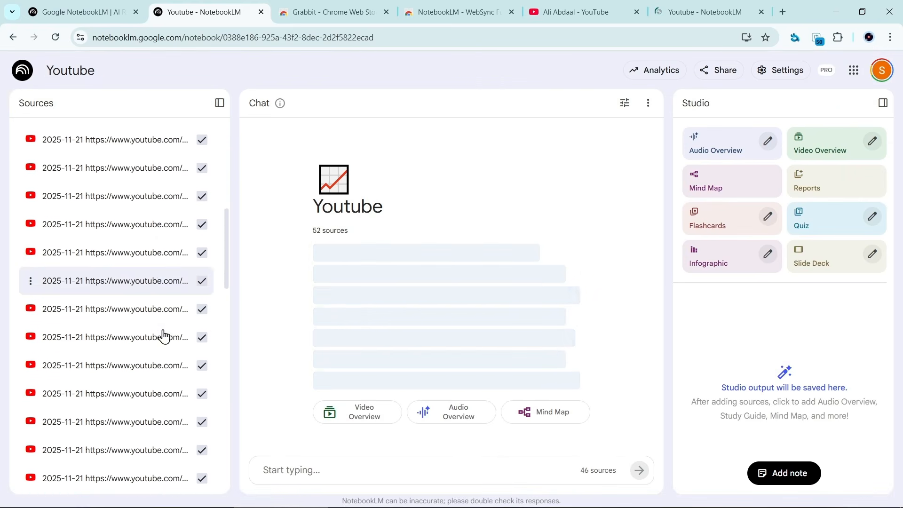
pyautogui.scroll(12, 165, 347)
pyautogui.scroll(12, 164, 376)
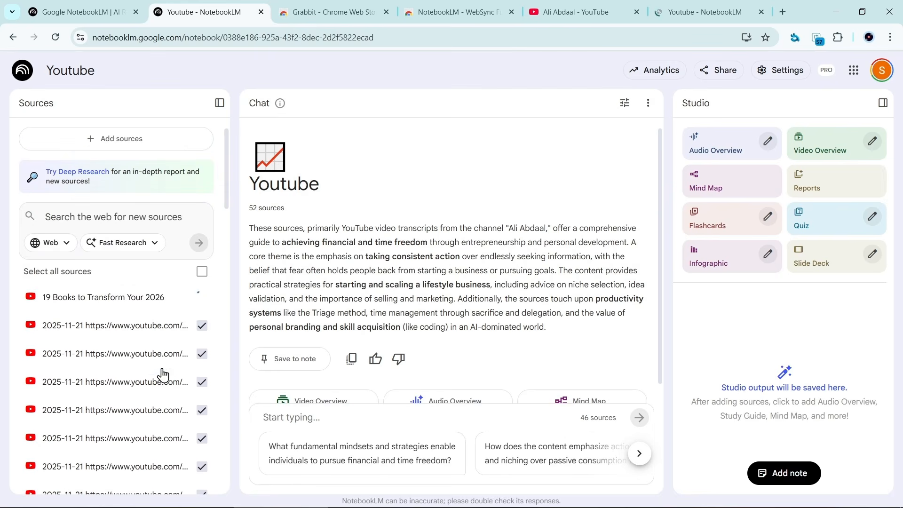
# Ask the suggested question on how entrepreneurs balance strategic goal-setting with unpredictability, and review the answer and a source citation
pyautogui.click(383, 452)
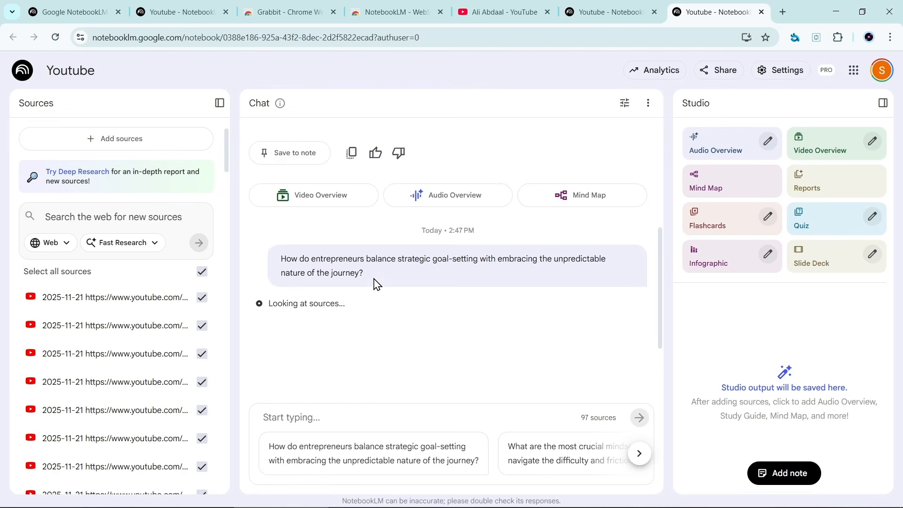
pyautogui.scroll(-5, 310, 261)
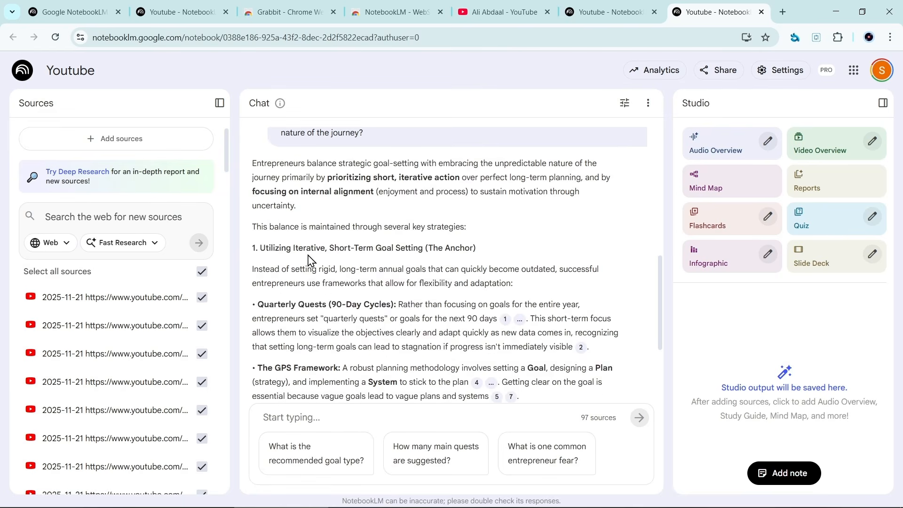
pyautogui.scroll(-5, 308, 254)
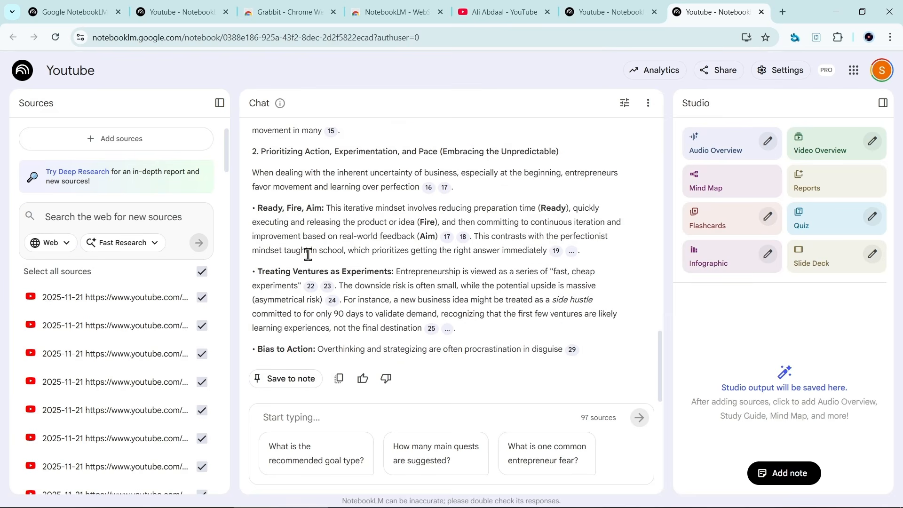
pyautogui.scroll(3, 376, 296)
pyautogui.scroll(-6, 376, 296)
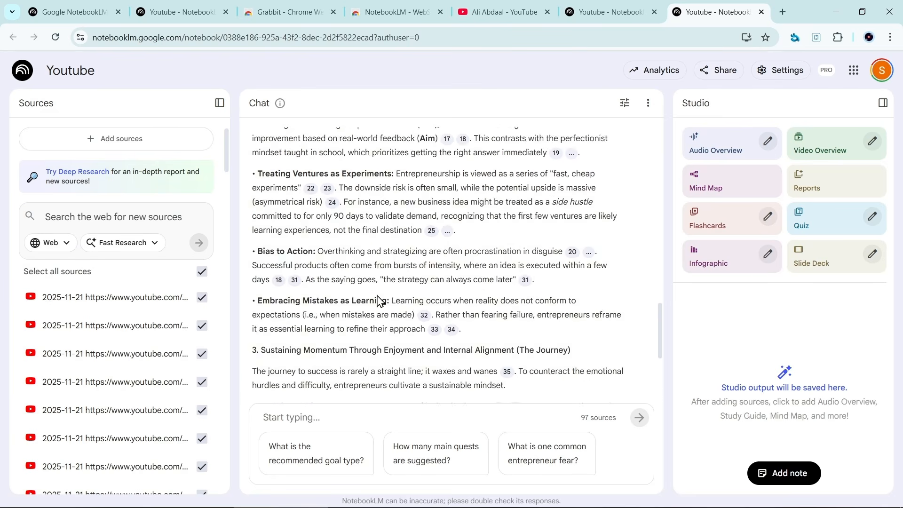
pyautogui.scroll(-1, 378, 295)
pyautogui.moveTo(365, 245)
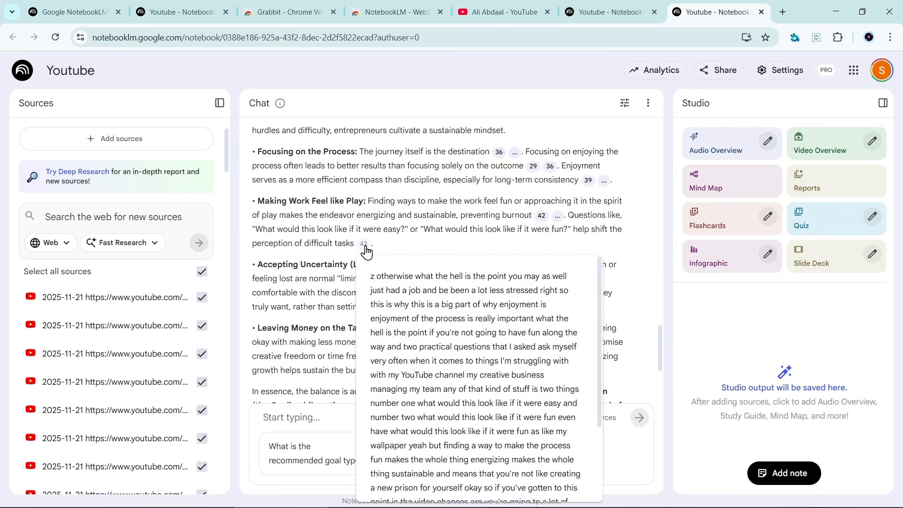
pyautogui.scroll(-3, 413, 344)
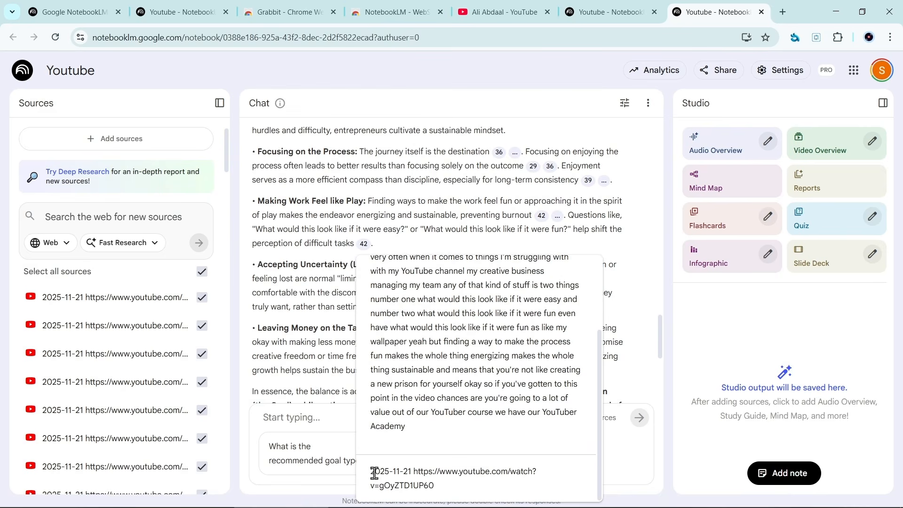
# Generate an Audio Overview and a Video Overview from the notebook's sources
pyautogui.scroll(10, 446, 254)
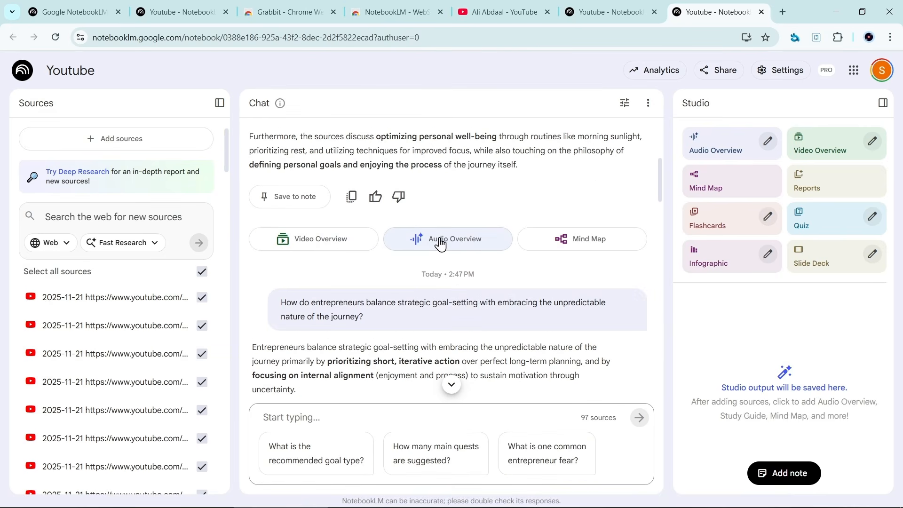
pyautogui.click(439, 248)
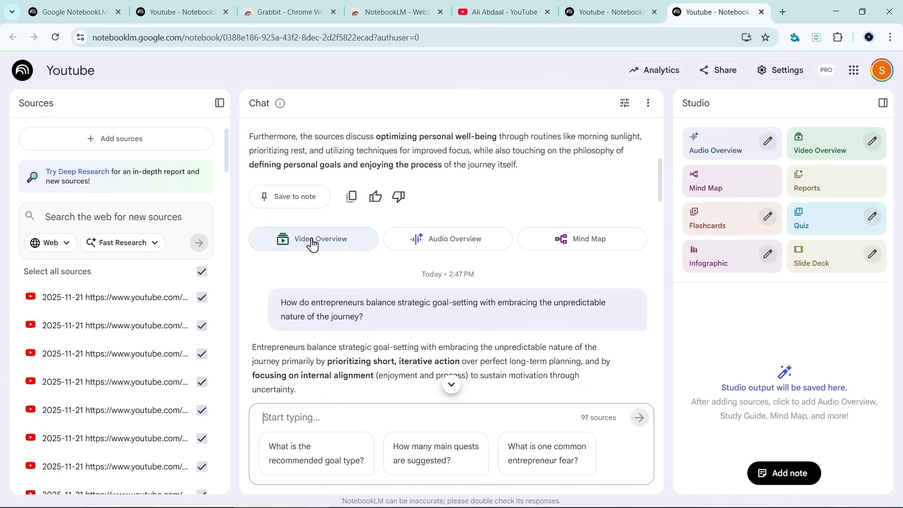
pyautogui.click(303, 253)
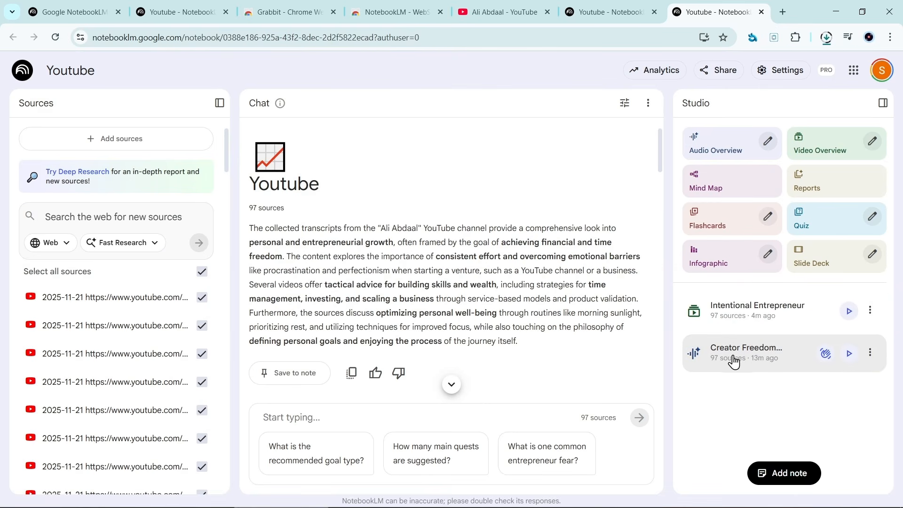
# Play the generated Creator Freedom audio overview and skip ahead in stages to about 05:39
pyautogui.click(849, 353)
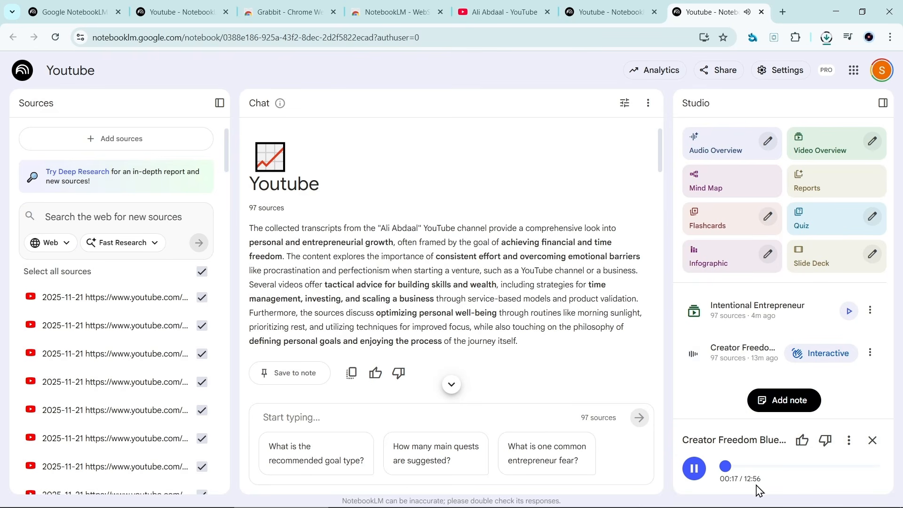
pyautogui.click(739, 467)
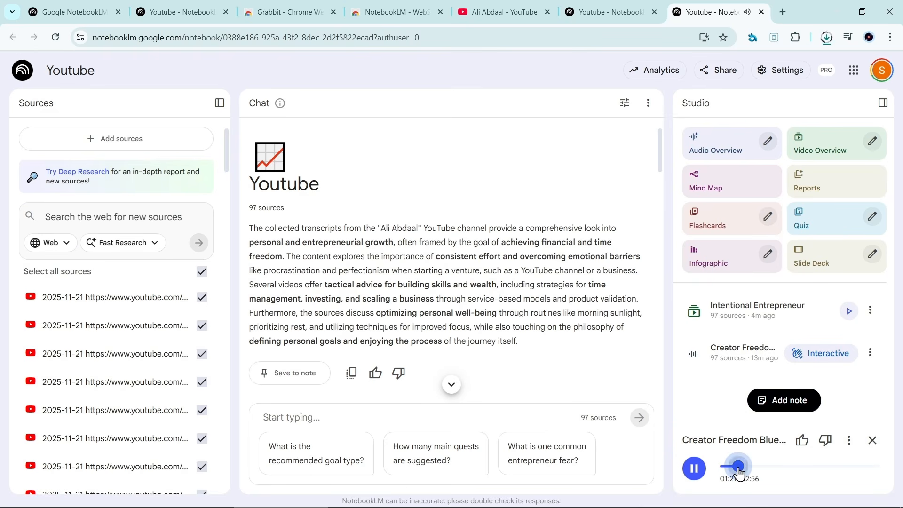
pyautogui.click(762, 469)
pyautogui.click(789, 468)
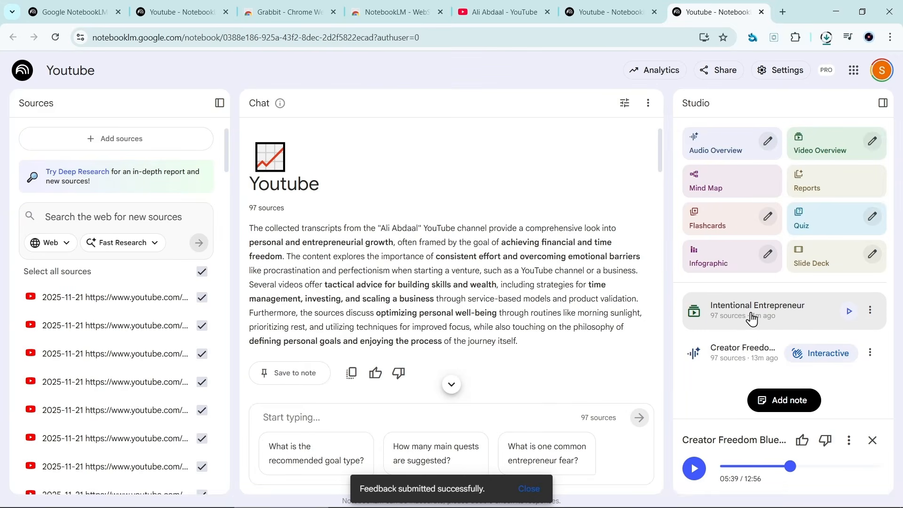
# Play the Intentional Entrepreneur video overview and open its downloaded MP4 file in the media player
pyautogui.click(850, 311)
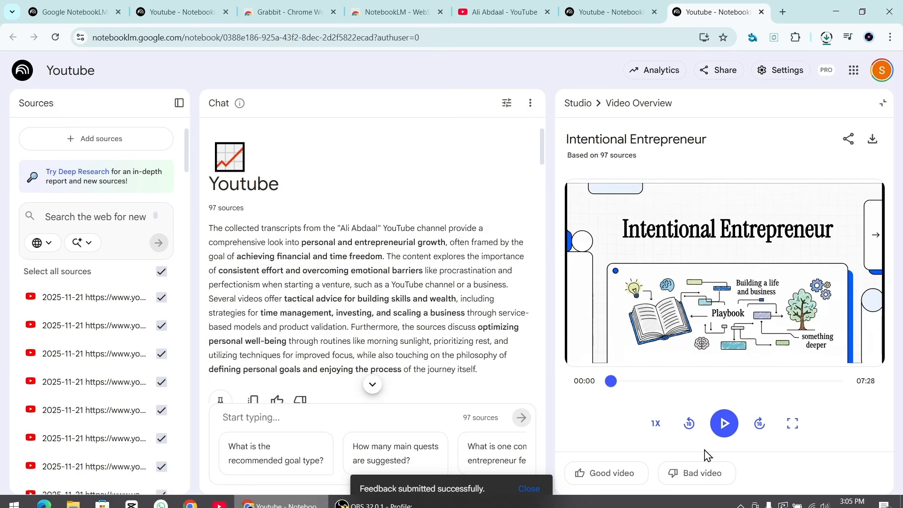
pyautogui.click(723, 437)
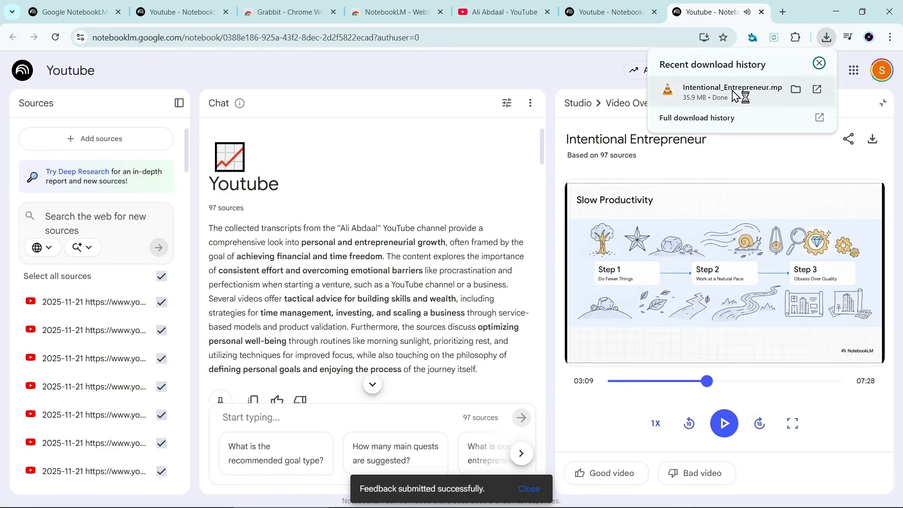
pyautogui.click(736, 95)
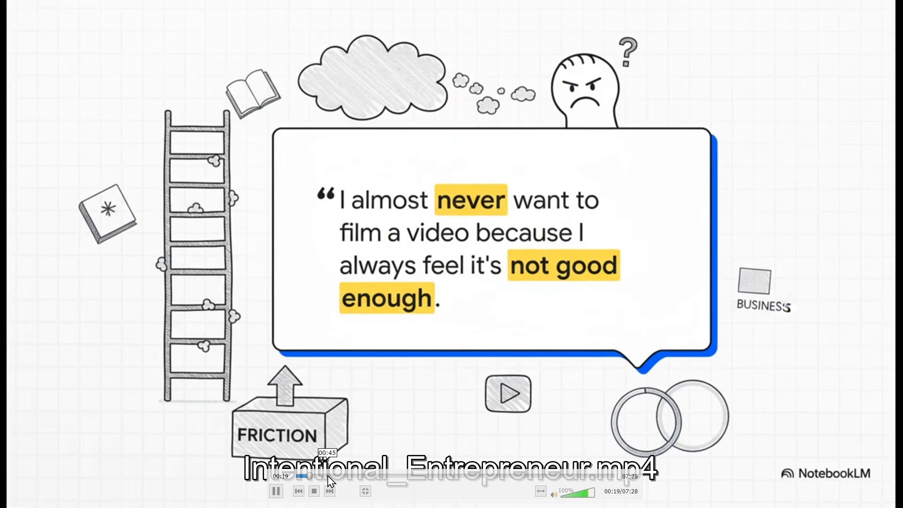
# Skim through the Intentional Entrepreneur video by jumping ahead in stages to about 06:06
pyautogui.click(329, 475)
pyautogui.click(340, 475)
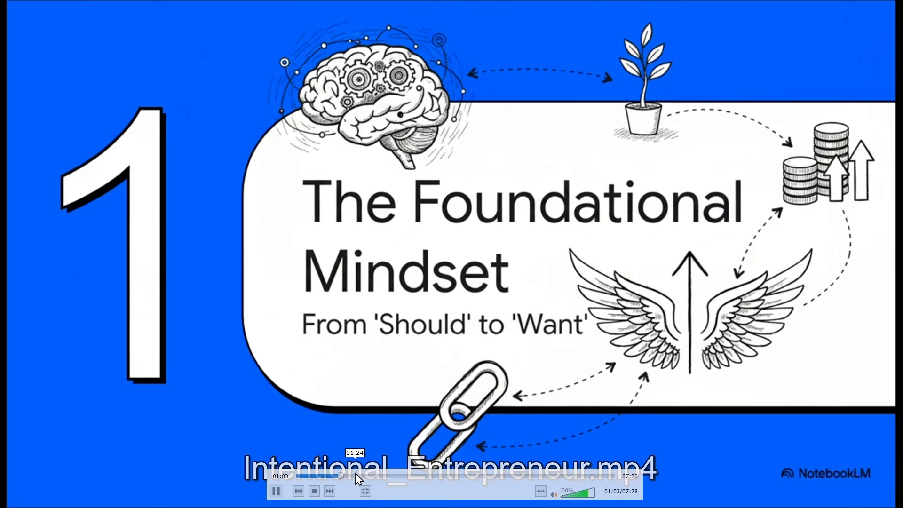
pyautogui.click(356, 476)
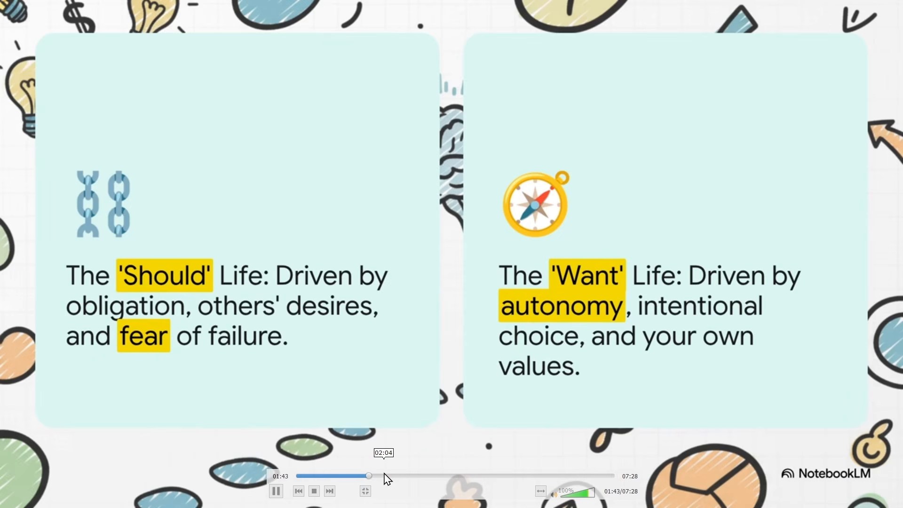
pyautogui.click(385, 476)
pyautogui.click(395, 476)
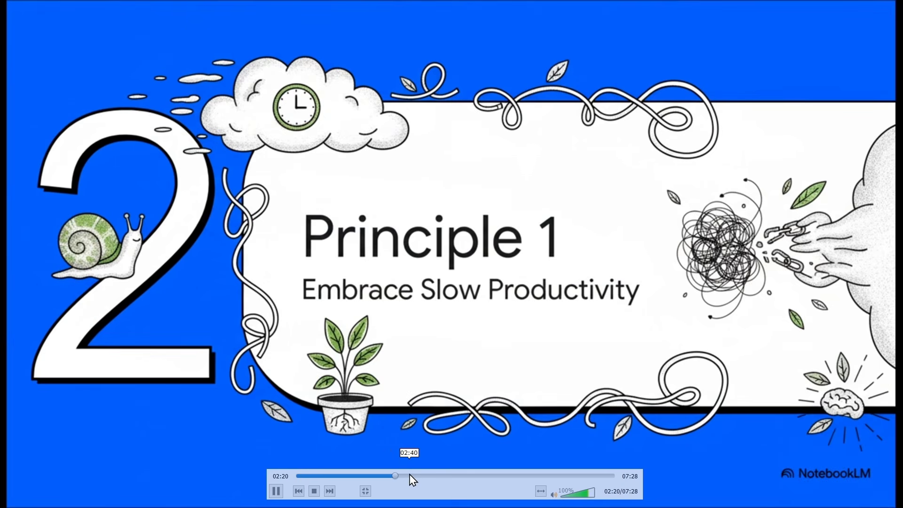
pyautogui.click(410, 476)
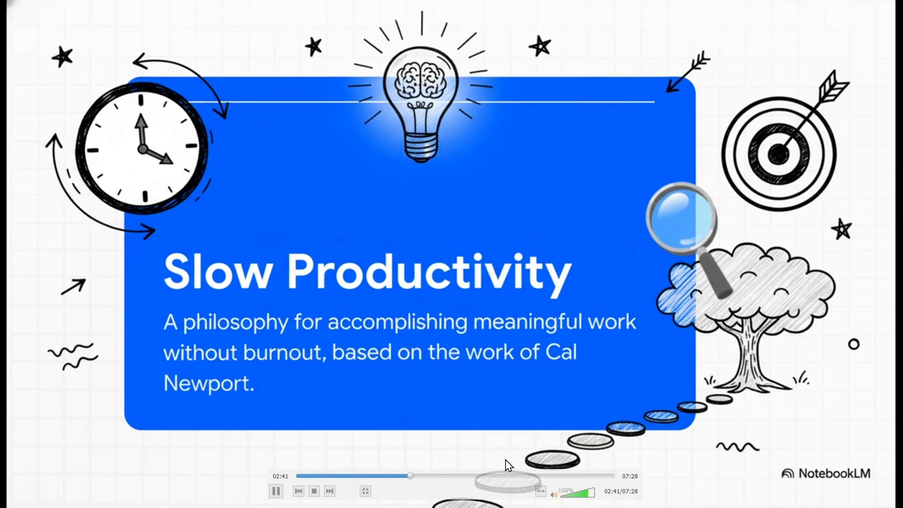
pyautogui.click(430, 476)
pyautogui.click(447, 475)
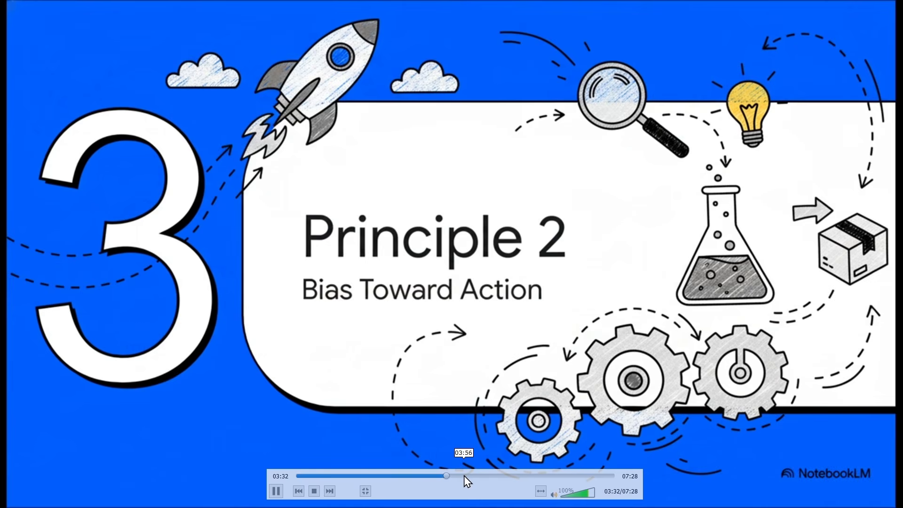
pyautogui.click(465, 475)
pyautogui.click(489, 475)
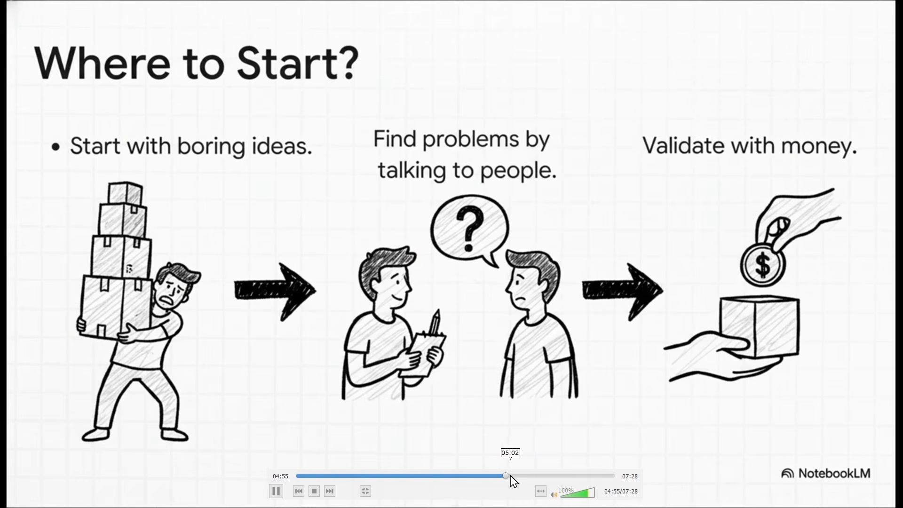
pyautogui.click(525, 476)
pyautogui.click(541, 476)
pyautogui.click(557, 476)
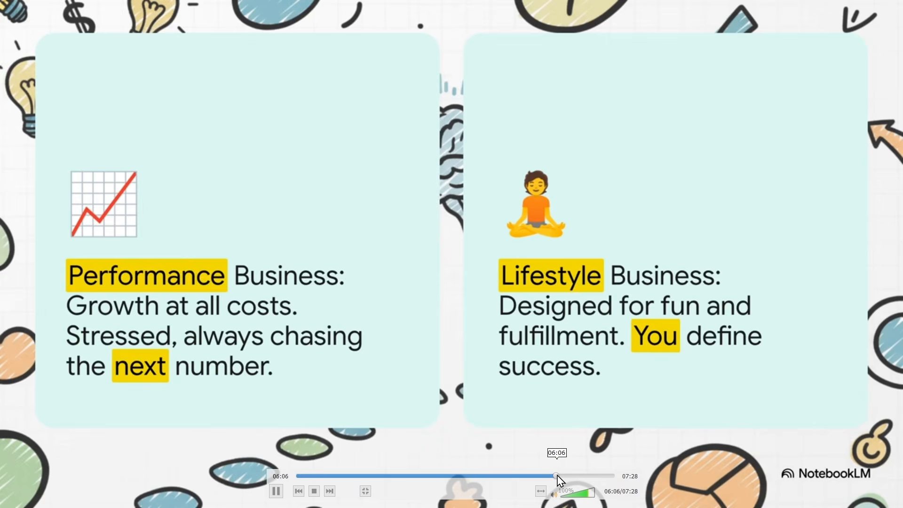